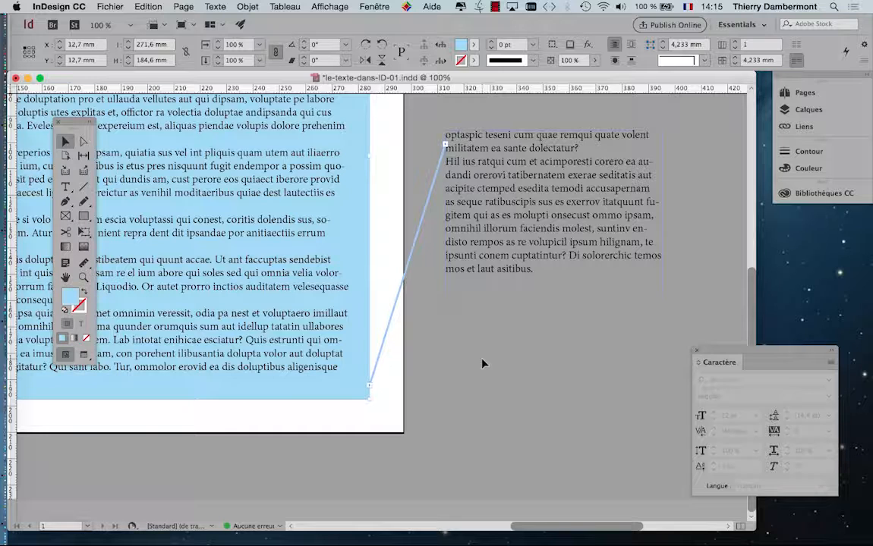
# Step: Delete the threaded text frame on the pasteboard and select the blue text frame on the page
pyautogui.click(487, 256)
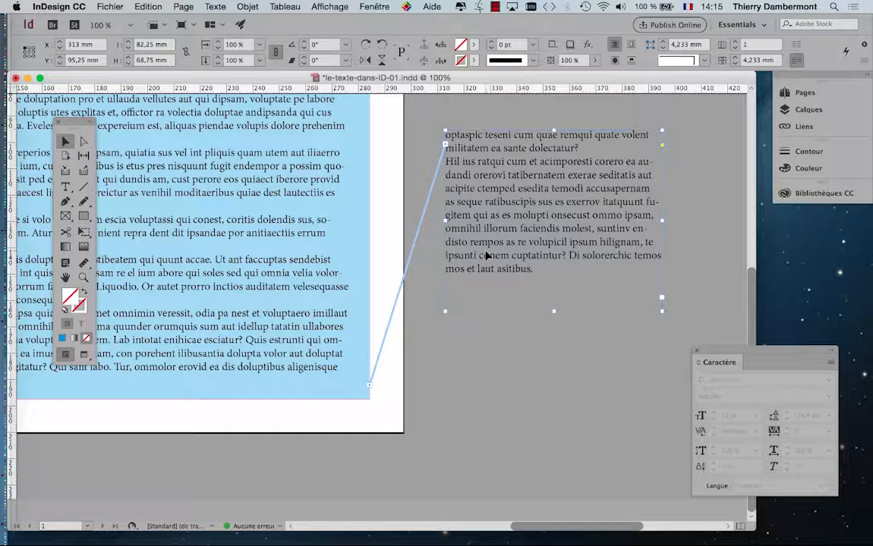
pyautogui.press('Delete')
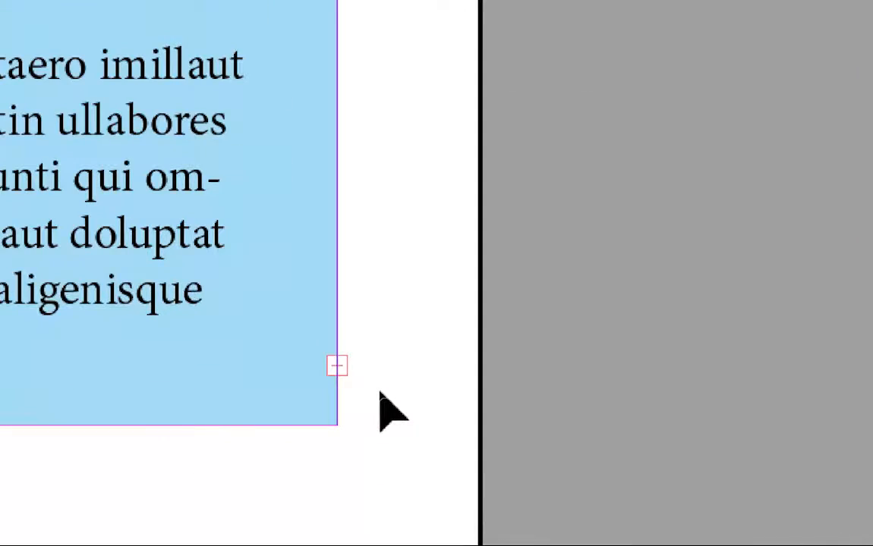
pyautogui.click(238, 329)
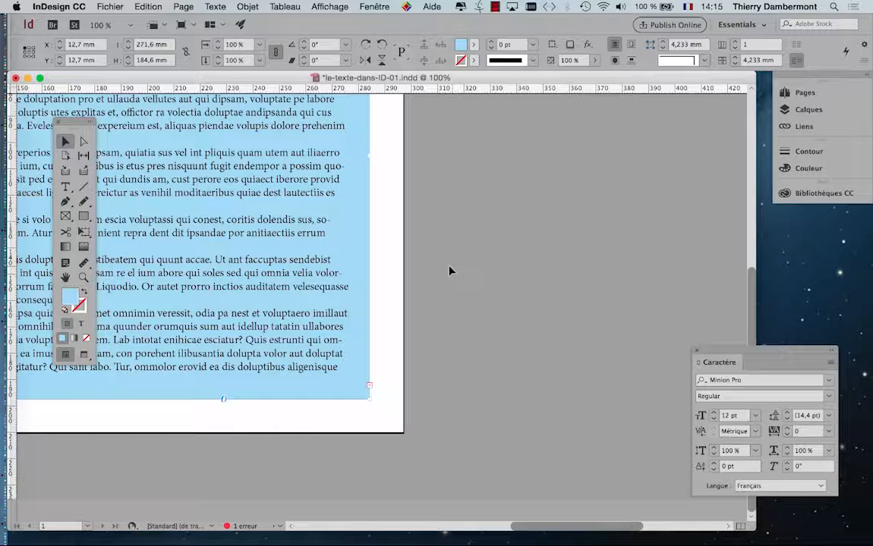
# Step: Activate the Type tool and place the text cursor inside the blue frame's text, at the word "ipsandae"
pyautogui.press('super+minus')
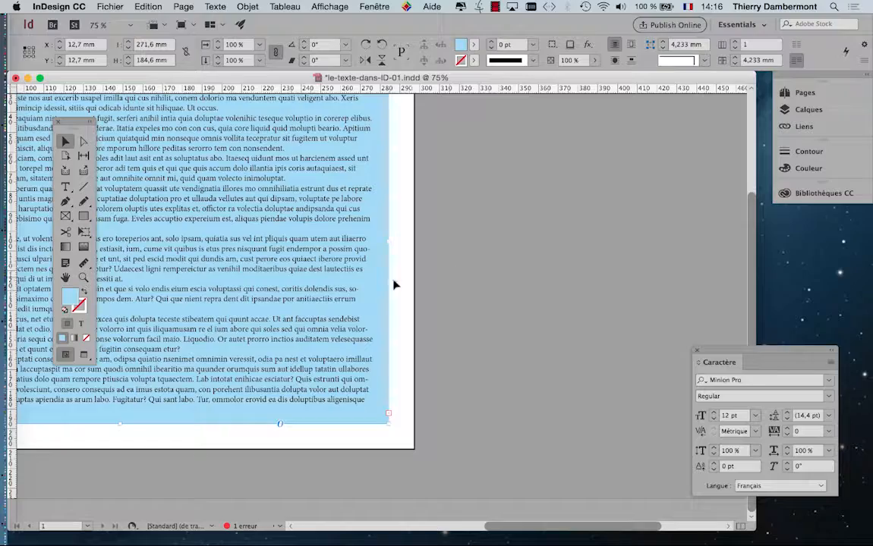
pyautogui.moveTo(312, 245); pyautogui.dragTo(525, 240)
pyautogui.moveTo(448, 239); pyautogui.dragTo(314, 220)
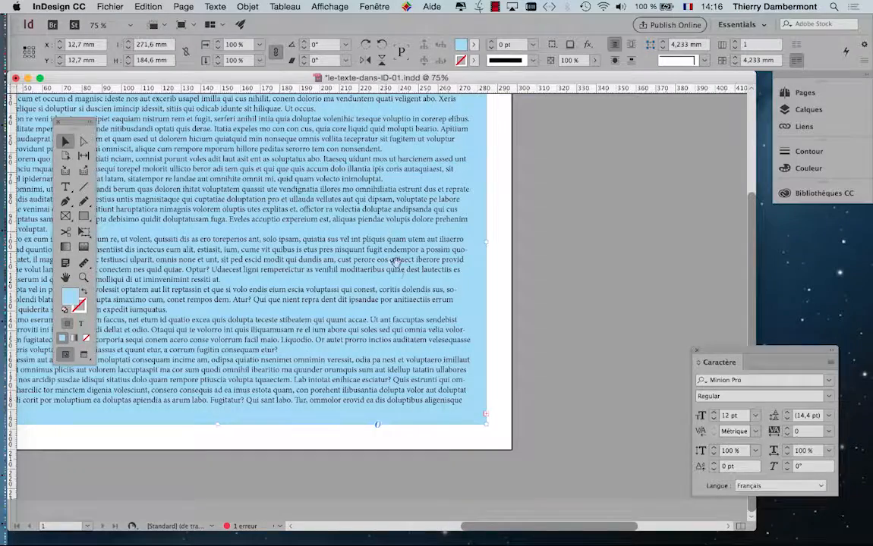
pyautogui.scroll(2, 428, 408)
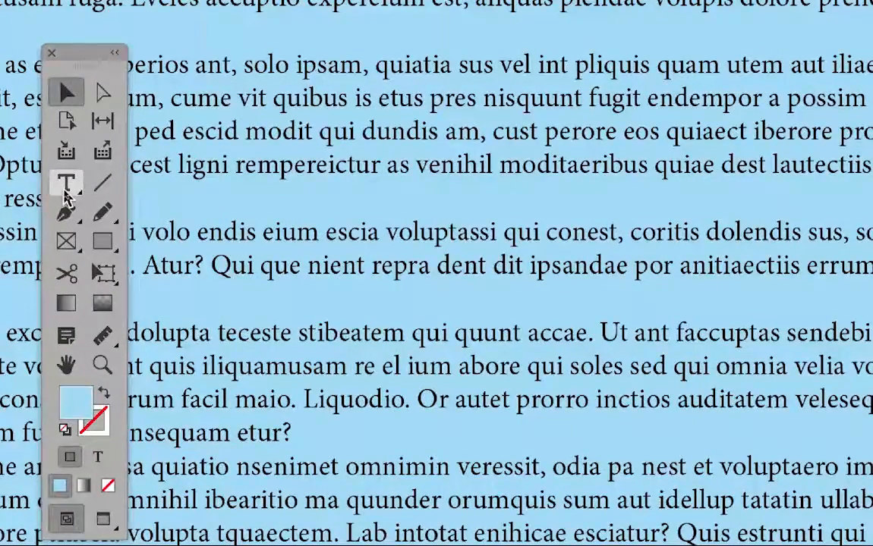
pyautogui.click(65, 189)
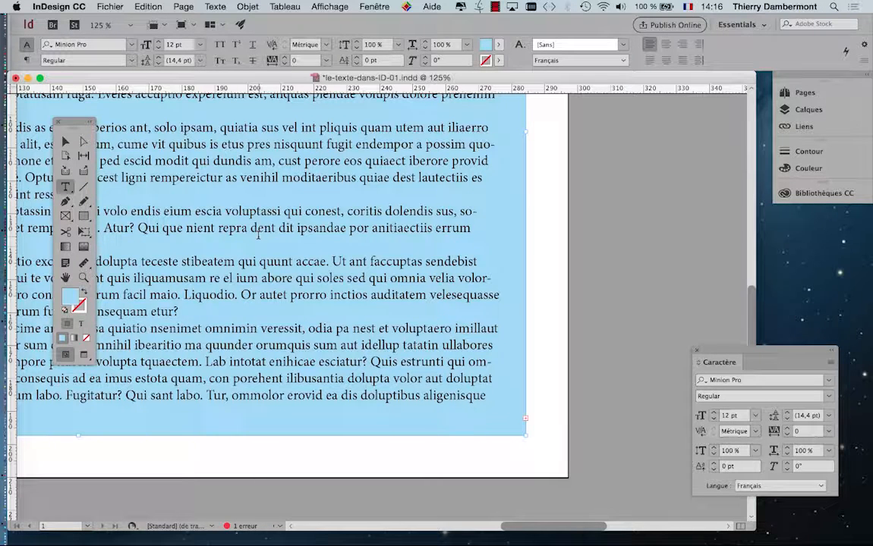
pyautogui.click(299, 228)
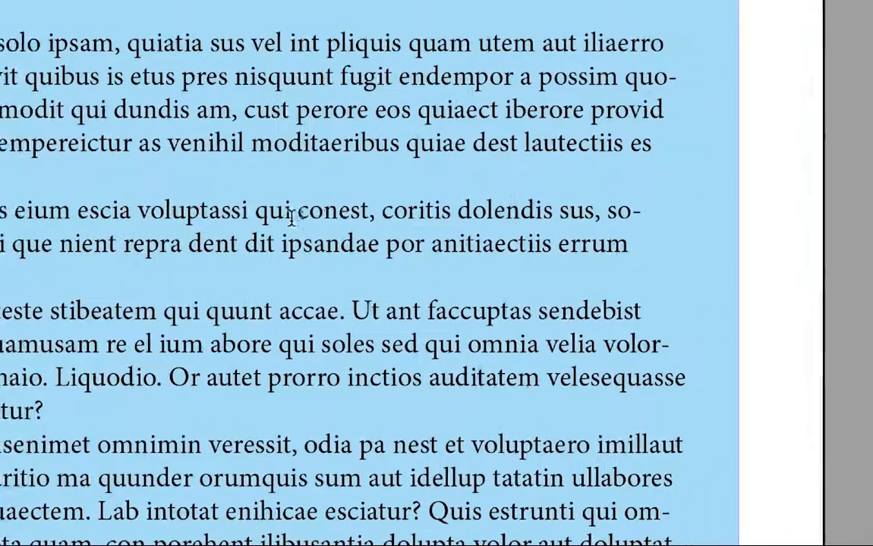
pyautogui.click(583, 249)
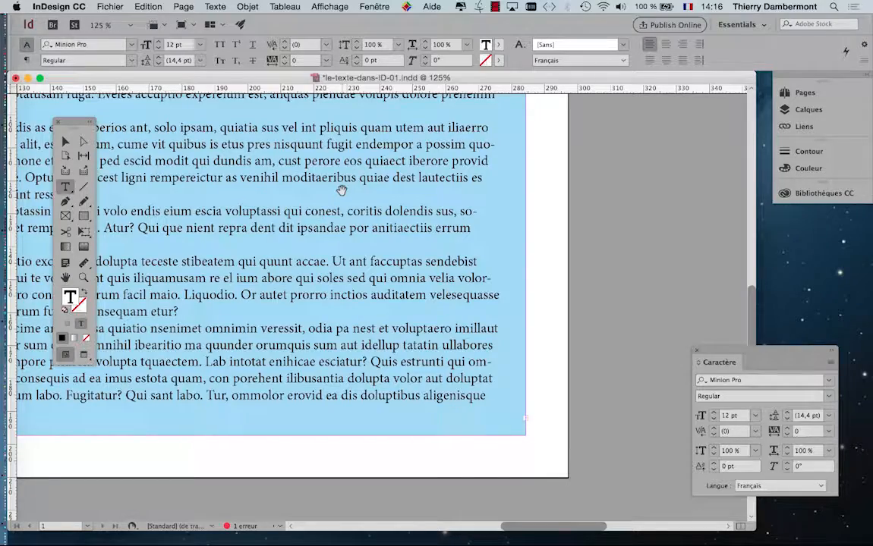
# Step: Place the text cursor just before "qui conest" in the blue frame's text
pyautogui.moveTo(341, 190); pyautogui.dragTo(349, 217)
pyautogui.press('super+minus')
pyautogui.press('super+minus')
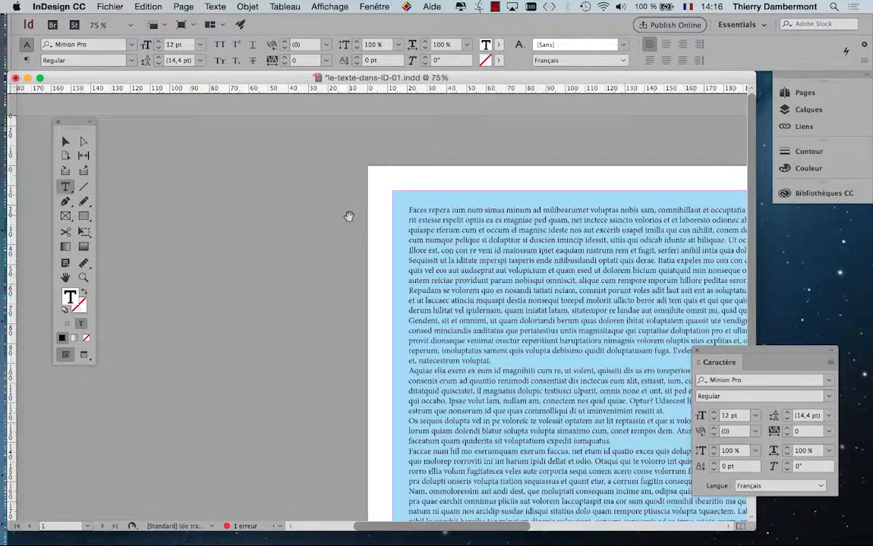
pyautogui.moveTo(510, 264); pyautogui.dragTo(159, 163)
pyautogui.moveTo(463, 302); pyautogui.dragTo(337, 264)
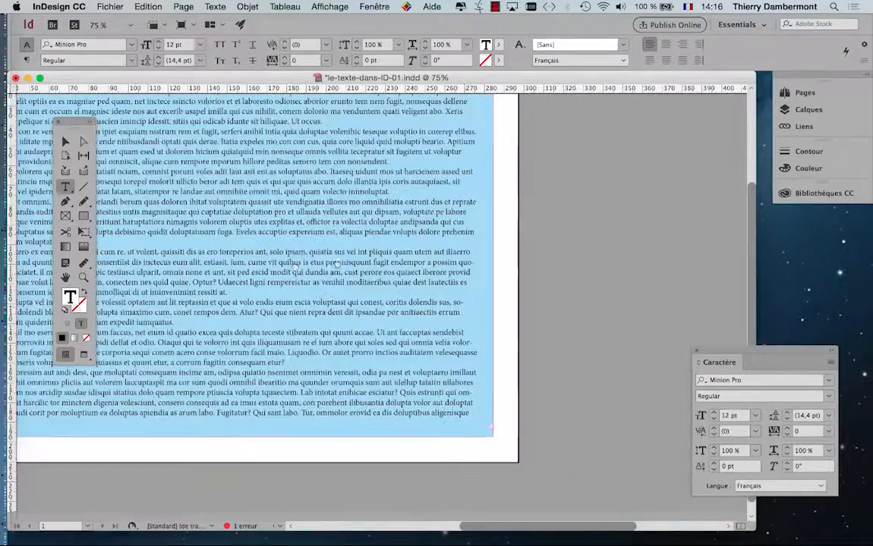
pyautogui.moveTo(267, 257); pyautogui.dragTo(286, 287)
pyautogui.moveTo(358, 305); pyautogui.dragTo(338, 292)
pyautogui.scroll(3, 340, 288)
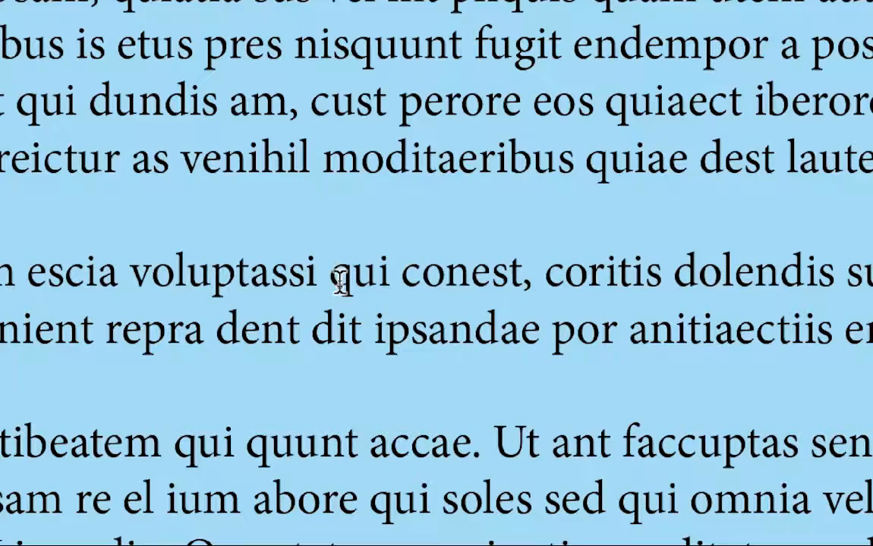
pyautogui.click(340, 282)
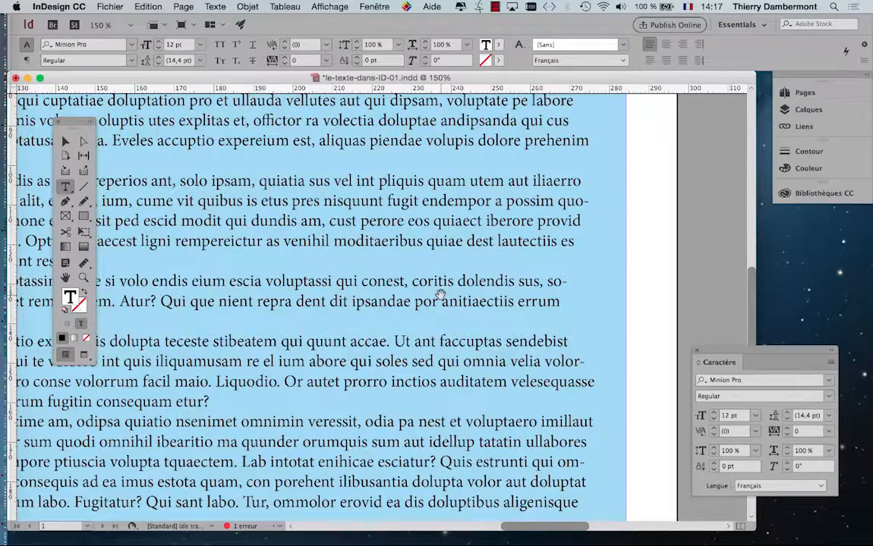
# Step: Select the opening of the last visible paragraph, from "Nam, ommoloressim" to "pra" on its second line
pyautogui.press('super+minus')
pyautogui.scroll(-6, 531, 281)
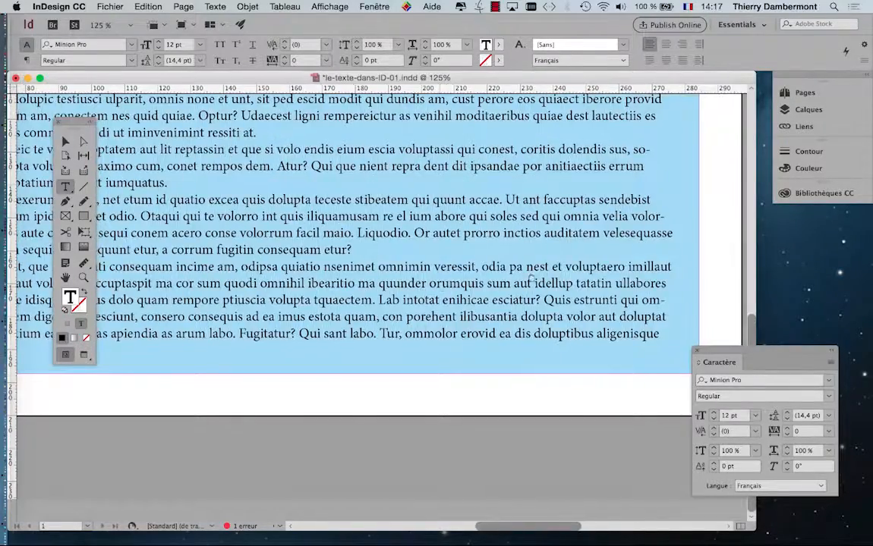
pyautogui.hscroll(-8, 531, 281)
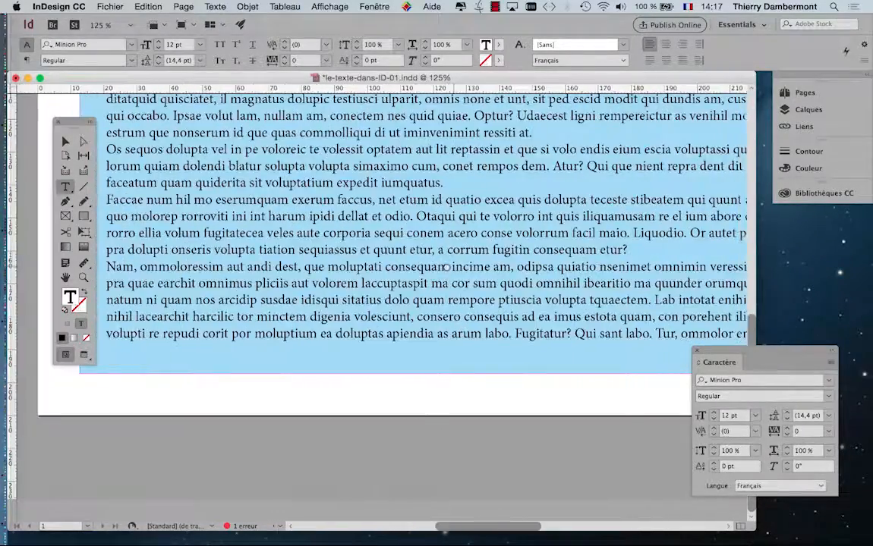
pyautogui.hscroll(-2, 190, 283)
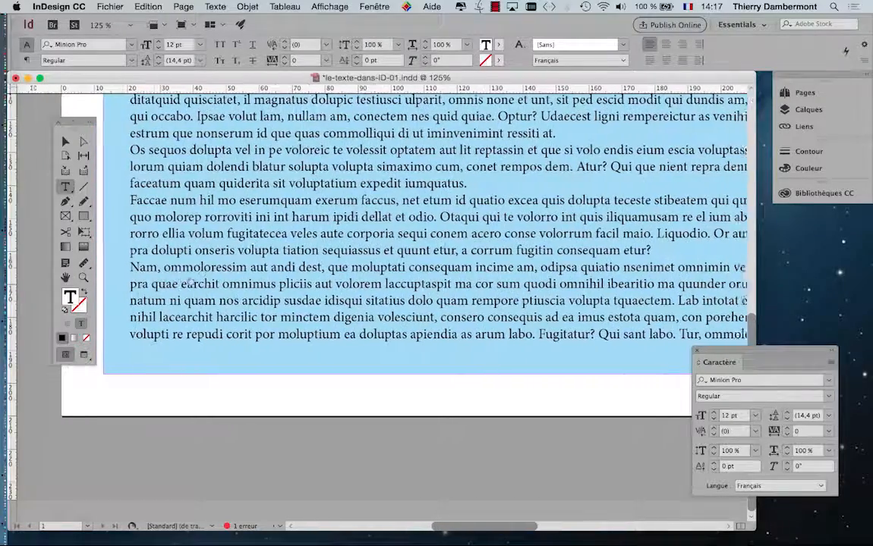
pyautogui.hscroll(-2, 190, 282)
pyautogui.hscroll(5, 144, 241)
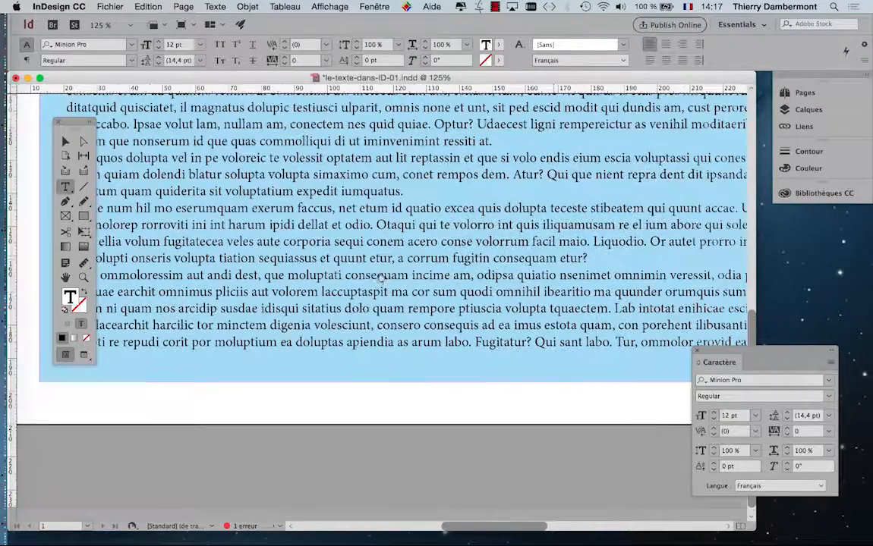
pyautogui.hscroll(4, 490, 276)
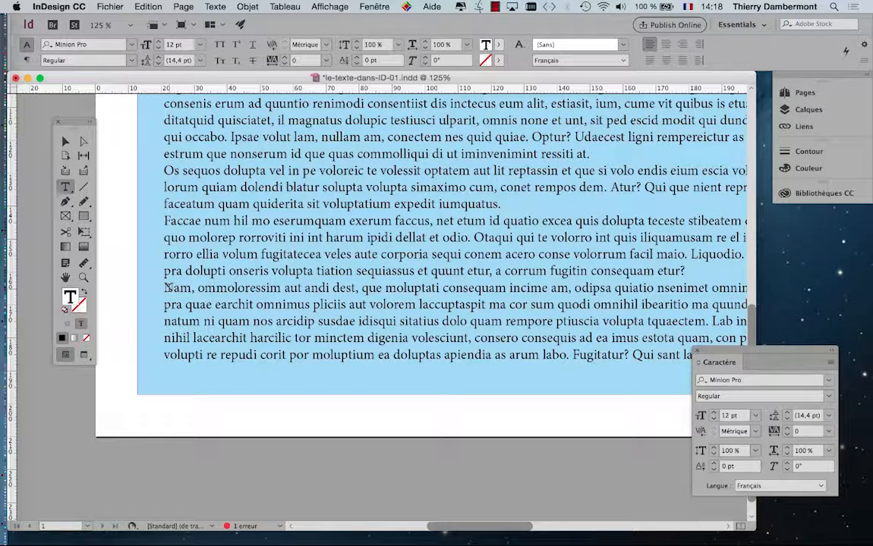
pyautogui.press('super+minus')
pyautogui.press('super+minus')
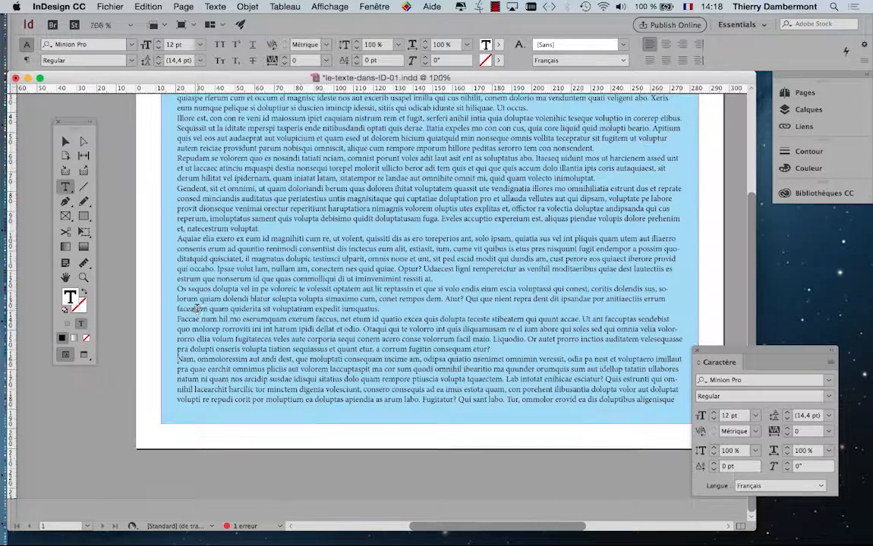
pyautogui.moveTo(179, 360); pyautogui.dragTo(202, 369)
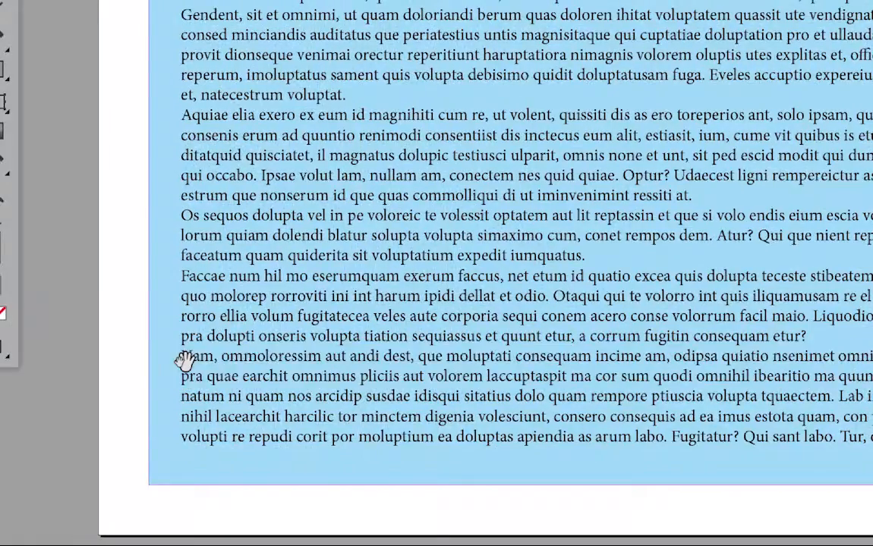
# Step: Select all the text from the start of the "Nam, ommoloressim" paragraph to the end of the story
pyautogui.scroll(3, 185, 360)
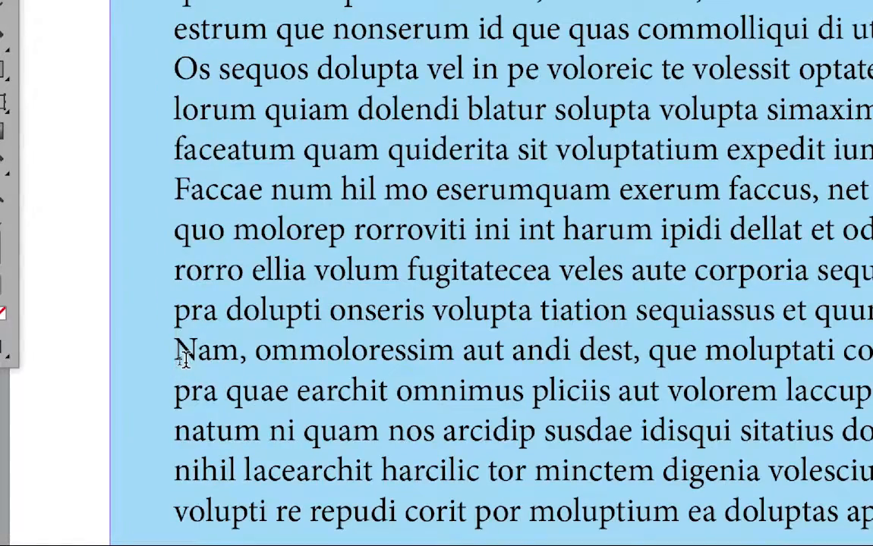
pyautogui.scroll(1, 185, 360)
pyautogui.scroll(-1, 183, 360)
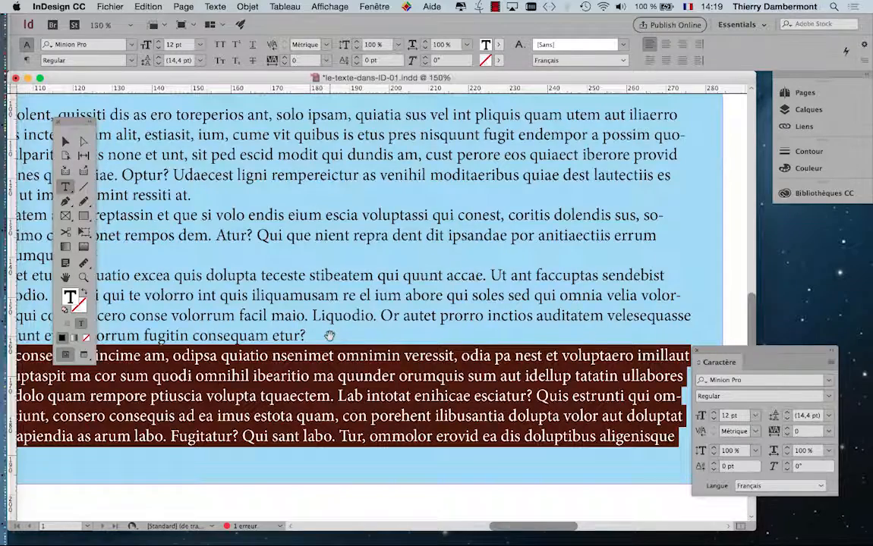
pyautogui.scroll(-1, 329, 335)
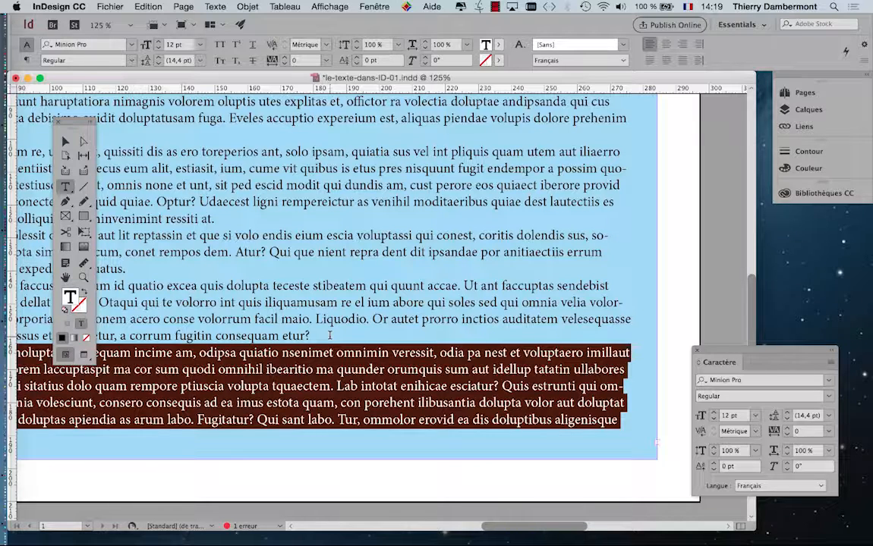
# Step: Show the on-screen keyboard viewer over the document and use it to locate the Option, Control and Shift keys
pyautogui.click(687, 6)
pyautogui.click(718, 106)
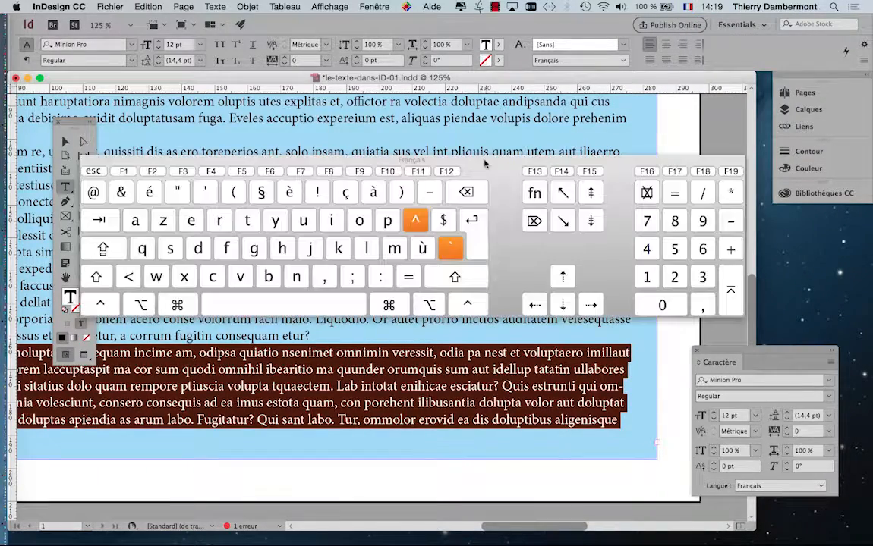
pyautogui.moveTo(490, 163); pyautogui.dragTo(562, 134)
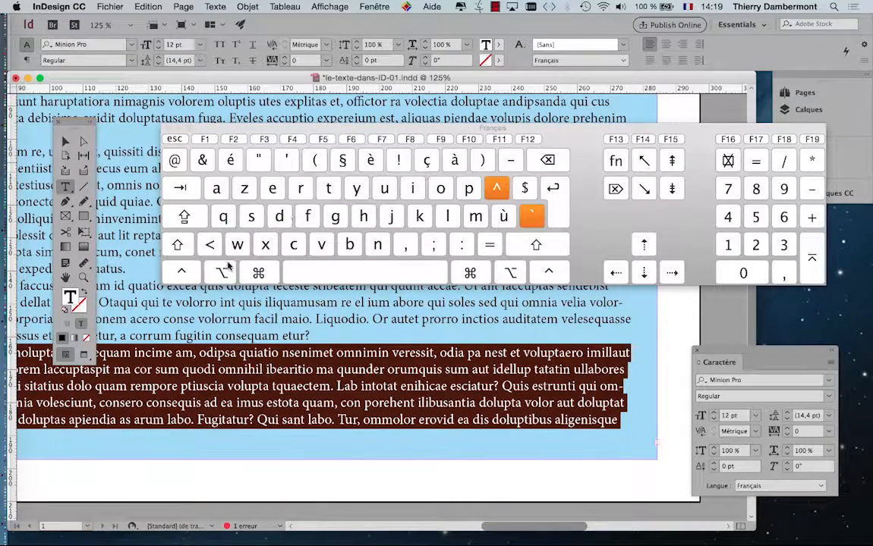
pyautogui.press('alt')
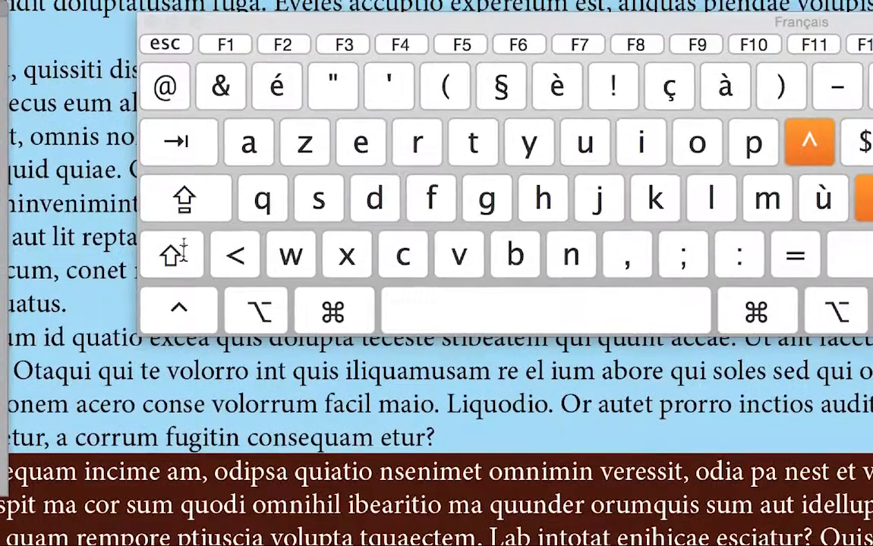
pyautogui.press('ctrl')
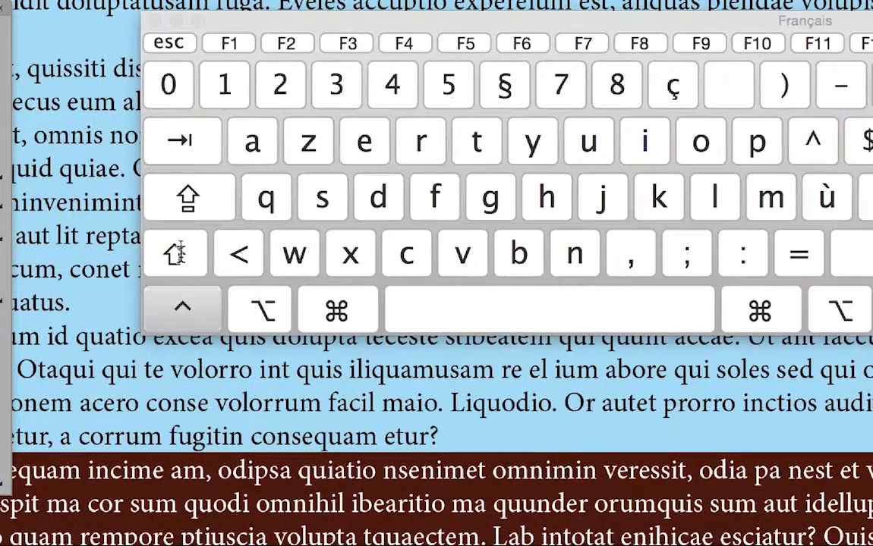
pyautogui.press('shift')
pyautogui.press('ctrl')
pyautogui.press('shift')
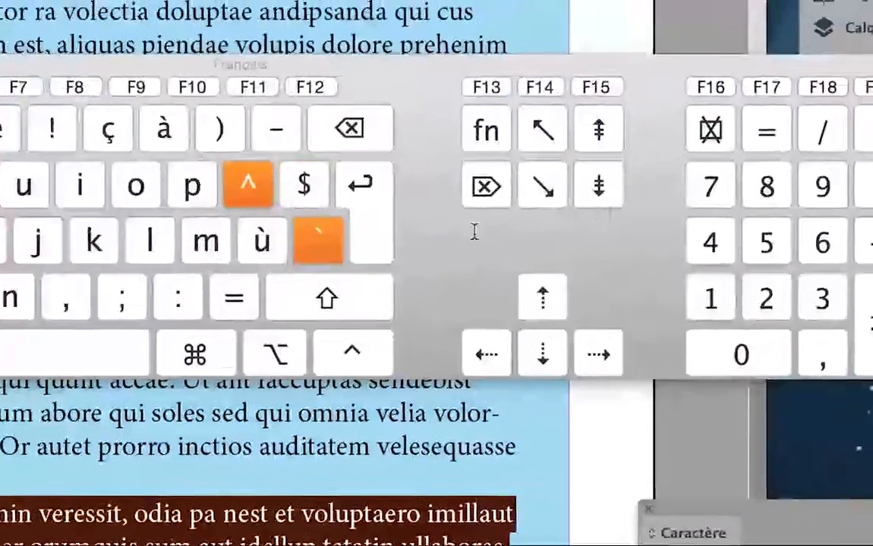
# Step: Locate the End key in the on-screen keyboard viewer and close the viewer
pyautogui.press('End')
pyautogui.press('End')
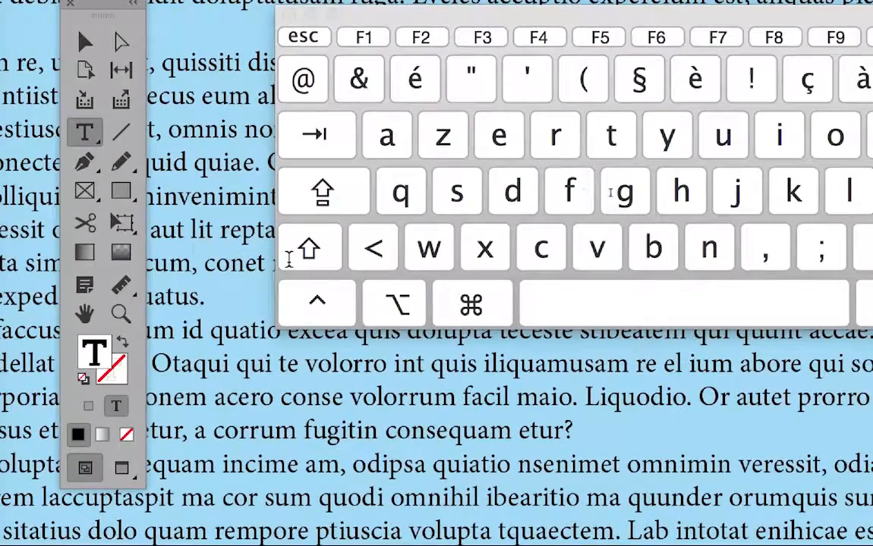
pyautogui.press('alt+super+8')
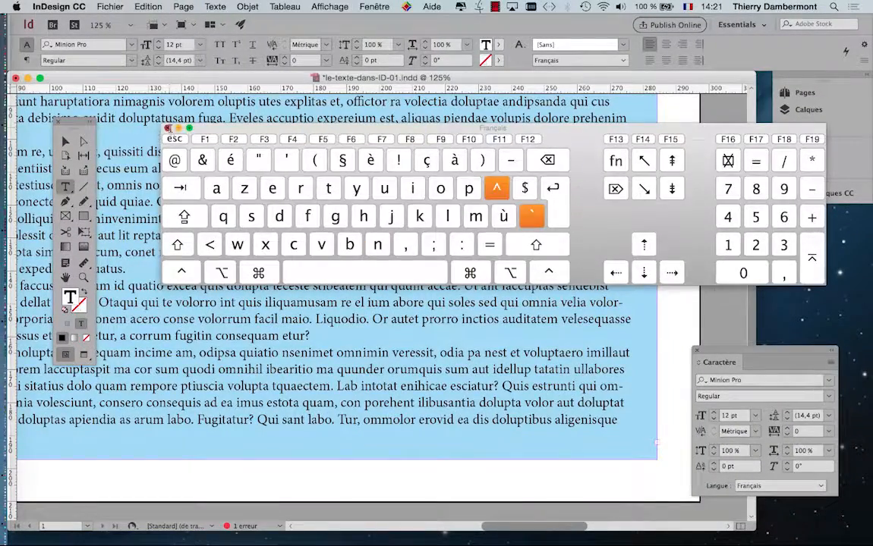
pyautogui.click(167, 128)
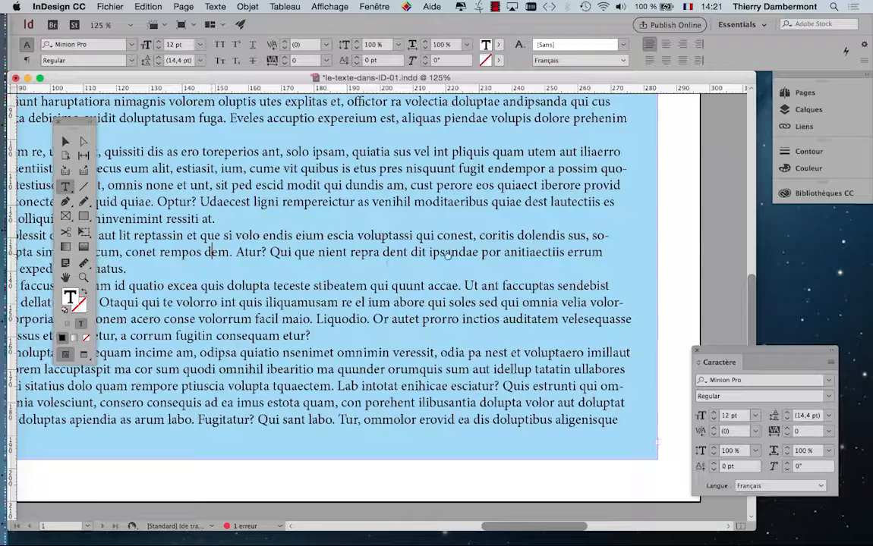
# Step: Delete all the text from the start of the "Nam, ommoloressim" paragraph to the end of the story, including the overset text
pyautogui.hscroll(-10, 214, 253)
pyautogui.scroll(-1, 214, 253)
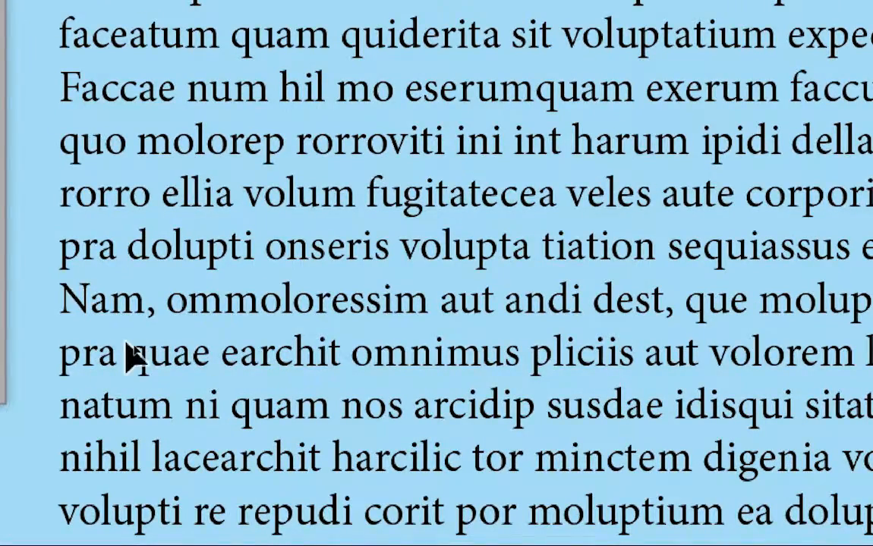
pyautogui.press('super+shift+Down')
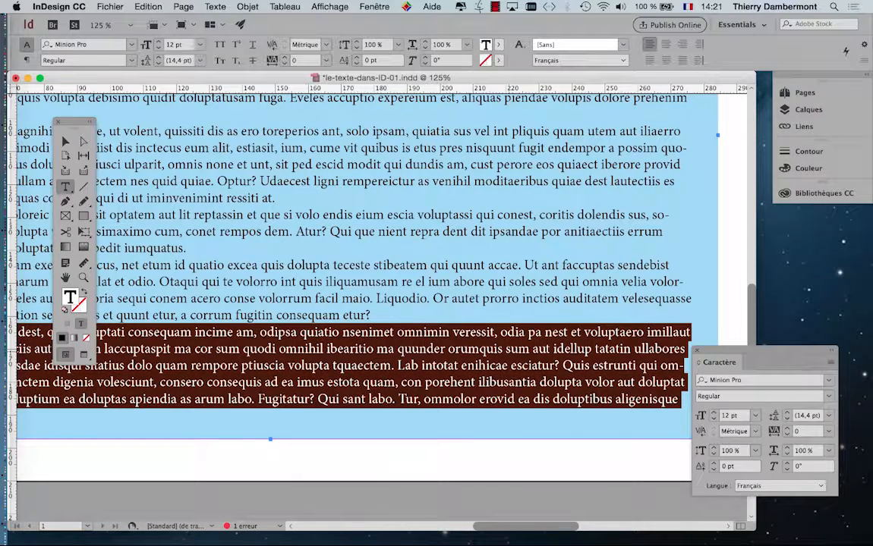
pyautogui.press('BackSpace')
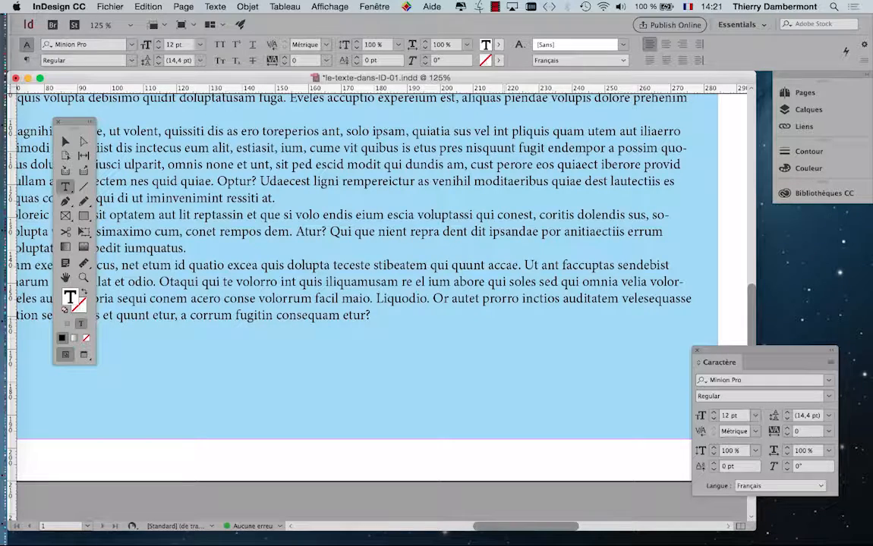
pyautogui.press('super+minus')
pyautogui.press('super+minus')
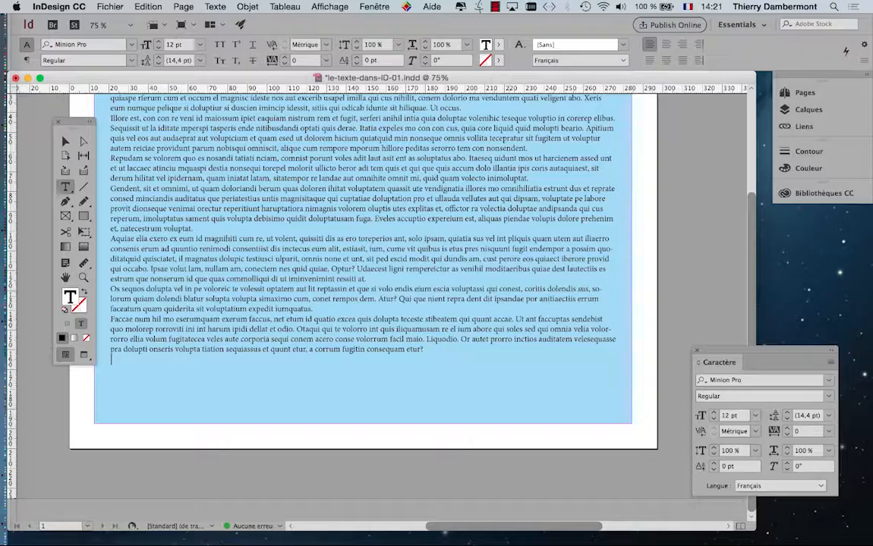
# Step: Draw a text frame about 92 × 65 mm on the pasteboard beside the page and paste the removed text into it
pyautogui.hscroll(5, 364, 258)
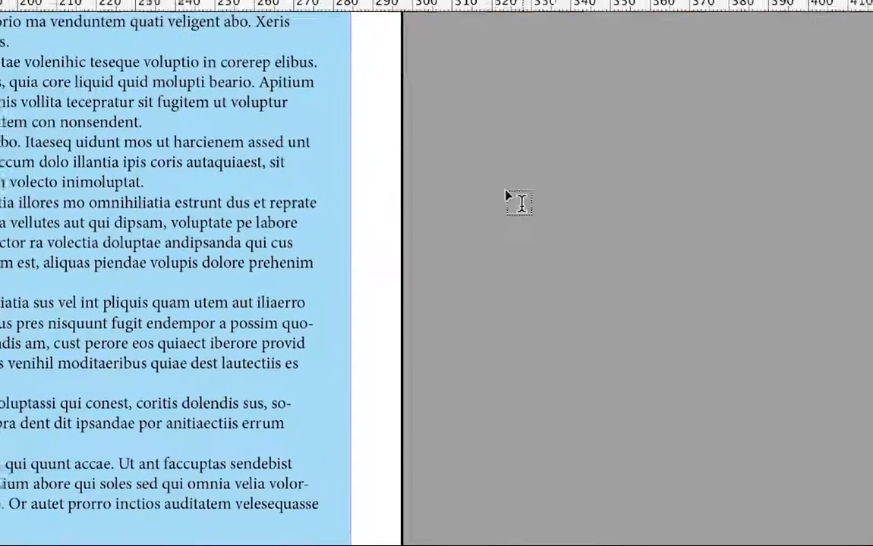
pyautogui.moveTo(517, 194)
pyautogui.mouseDown()
pyautogui.moveTo(740, 345)
pyautogui.moveTo(823, 414)
pyautogui.mouseUp()
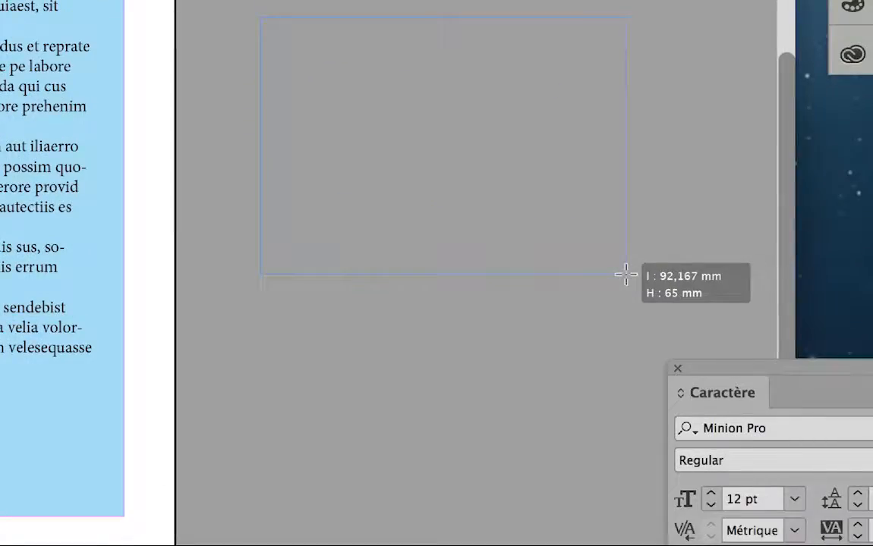
pyautogui.moveTo(627, 275); pyautogui.dragTo(626, 275)
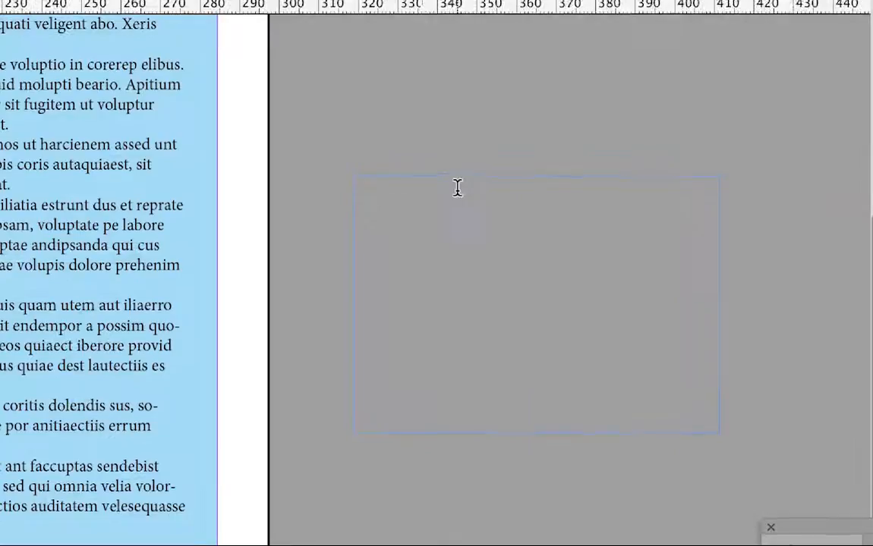
pyautogui.click(458, 187)
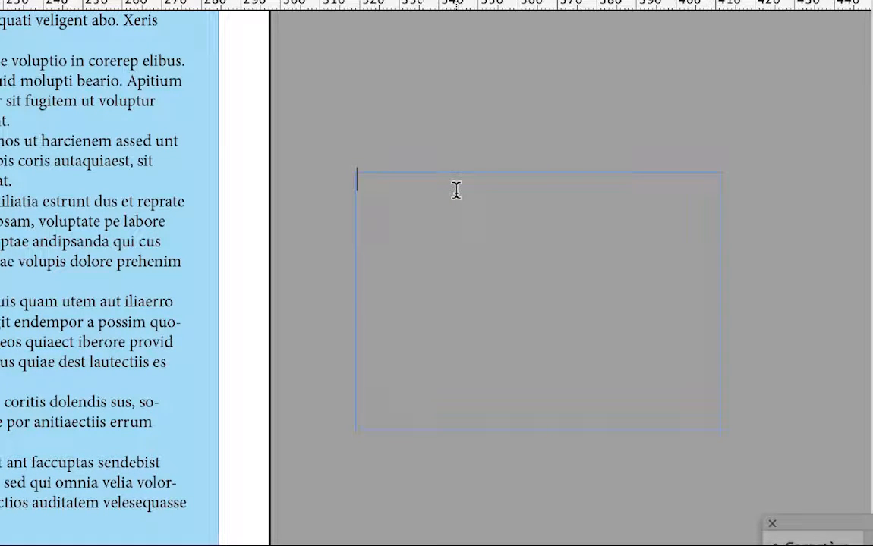
pyautogui.press('super+v')
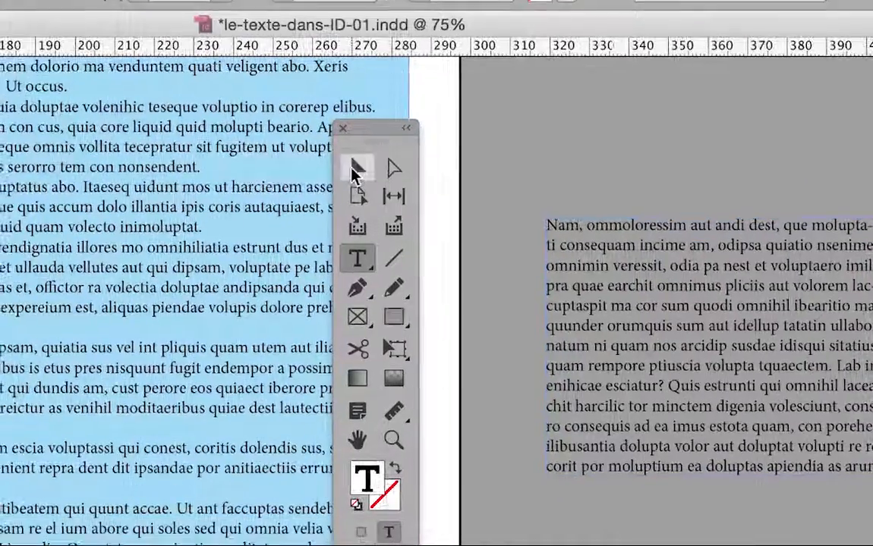
# Step: Extend the pasteboard text frame downward to about 128 mm high to fit all its text, and move the tools panel back over the page
pyautogui.click(357, 171)
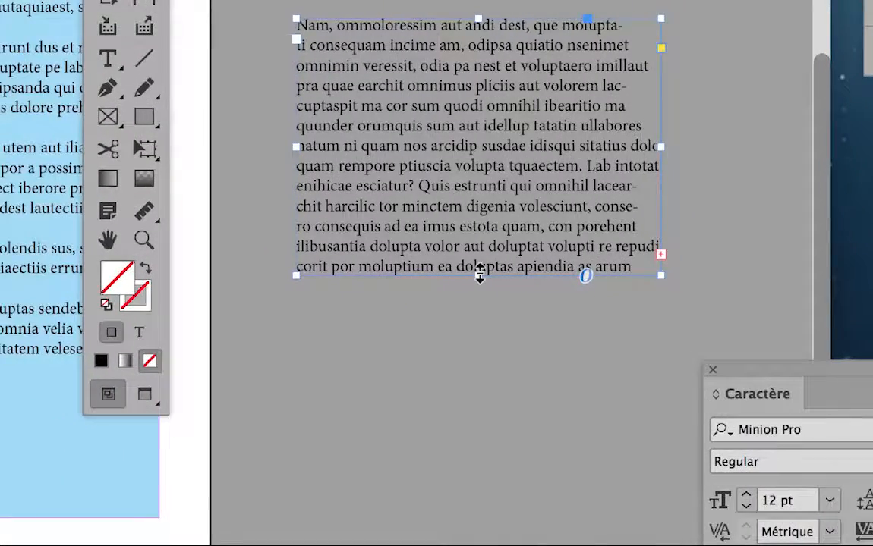
pyautogui.moveTo(480, 276); pyautogui.dragTo(478, 370)
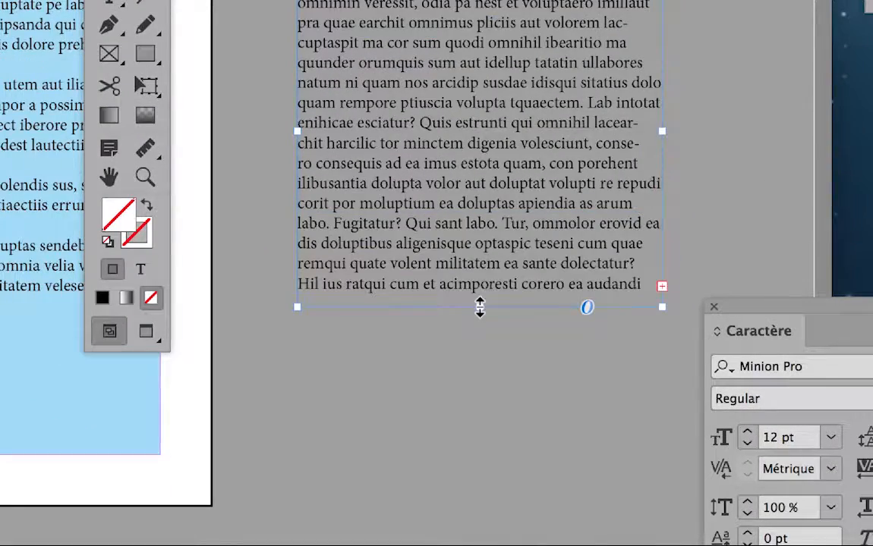
pyautogui.moveTo(479, 302); pyautogui.dragTo(480, 367)
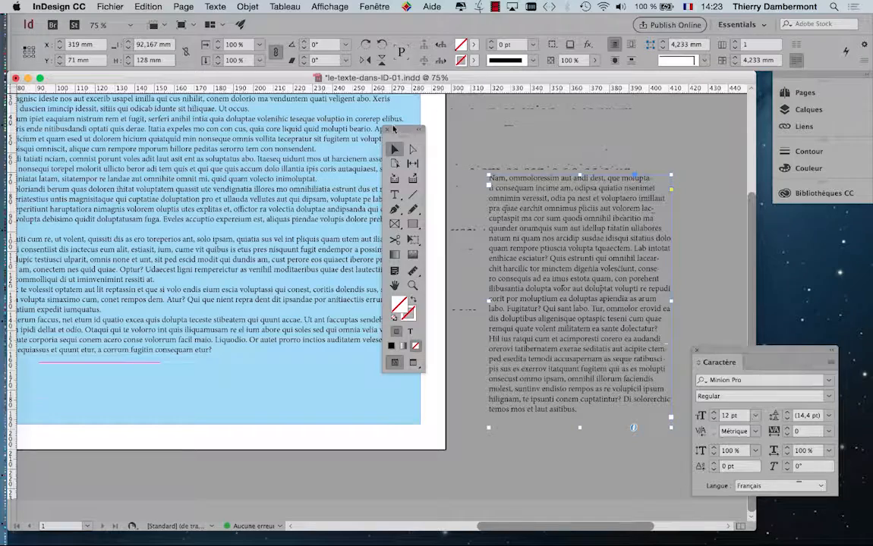
pyautogui.moveTo(393, 129); pyautogui.dragTo(59, 140)
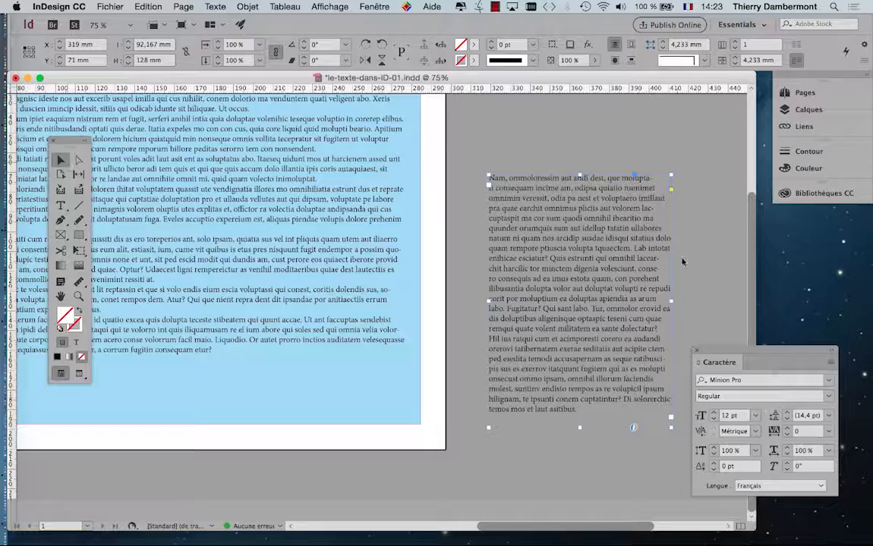
# Step: Select the blue text frame on the page to check its out port for overset text, and deselect it
pyautogui.moveTo(501, 274); pyautogui.dragTo(481, 238)
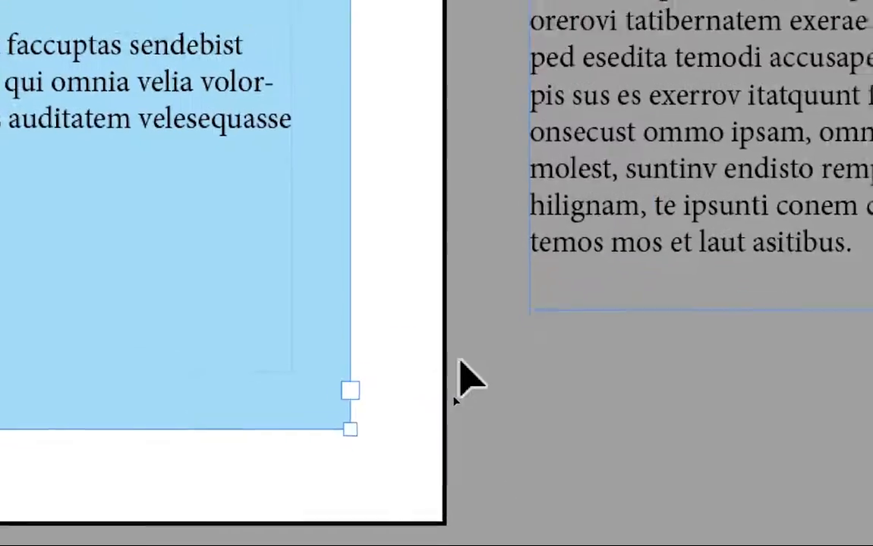
pyautogui.click(558, 277)
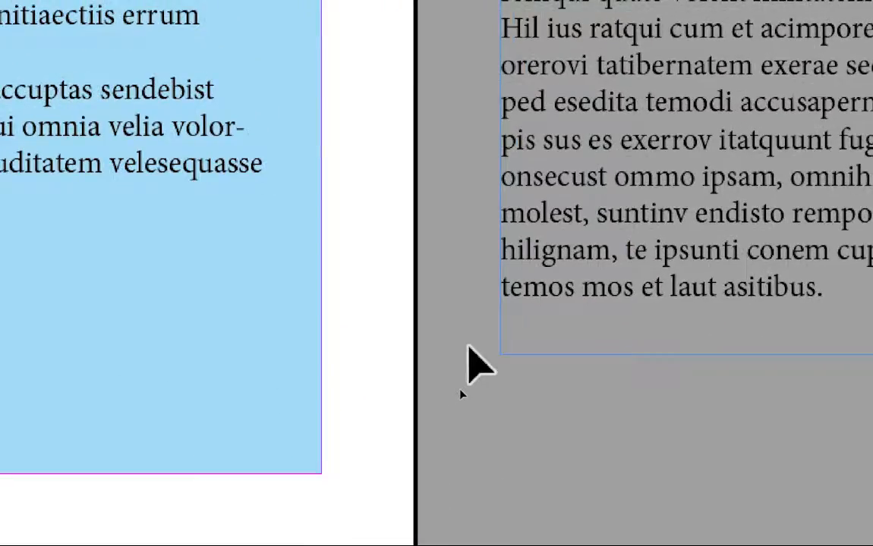